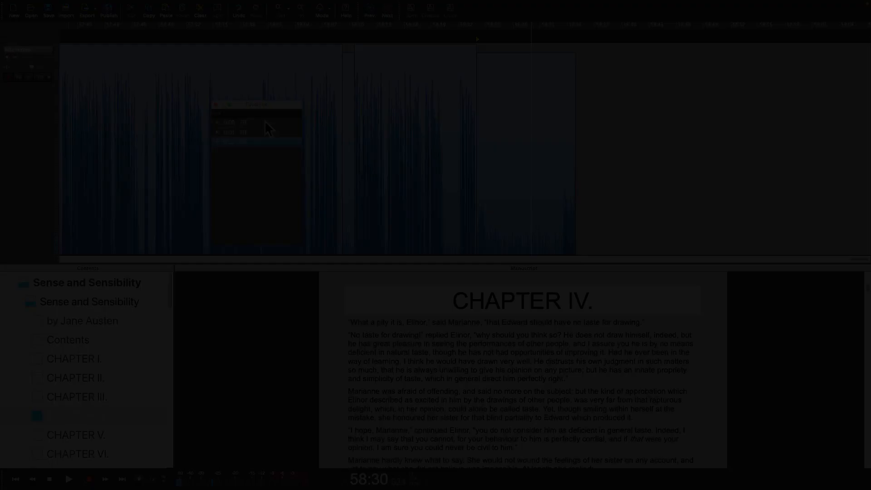
Step: Drag the 0:06 and 0:01 RT room-tone favourites into Chapter IV and paste the 0:02 clip
left_click_drag(265, 122, 67, 132)
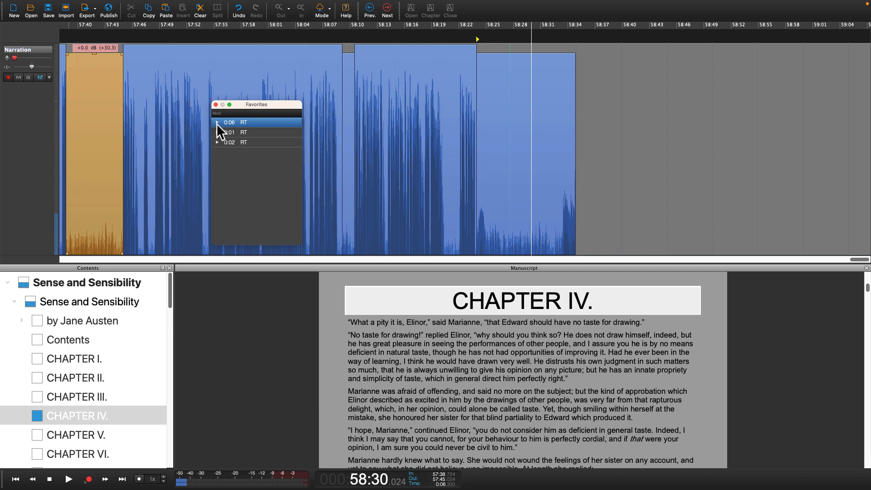
left_click_drag(228, 131, 153, 148)
right_click(228, 141)
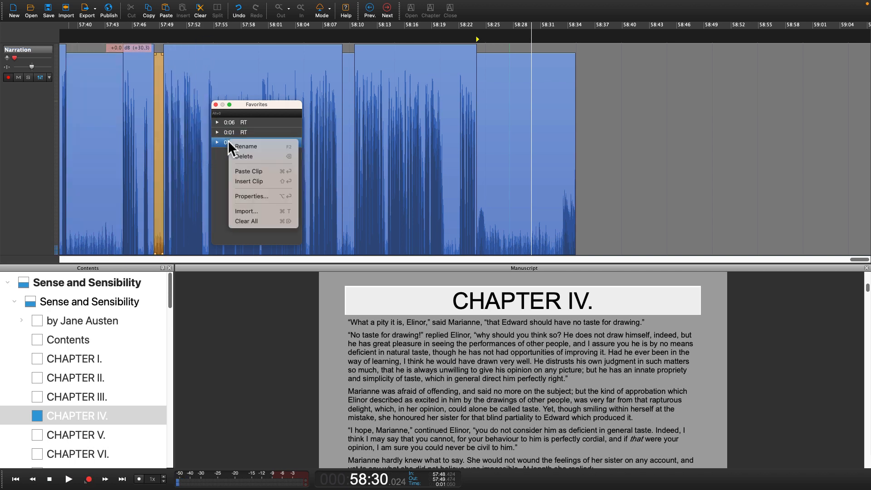
left_click(234, 172)
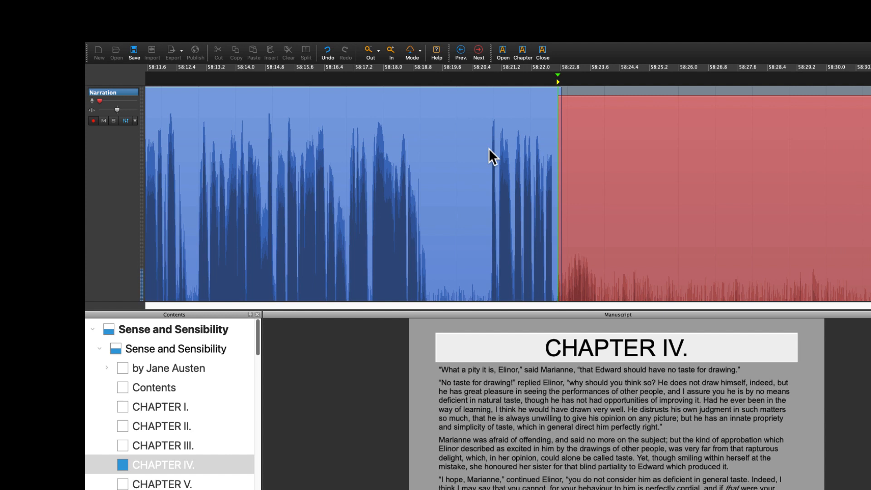
Step: Stop the room-tone recording, then open the Favorites window and move it aside
key("space")
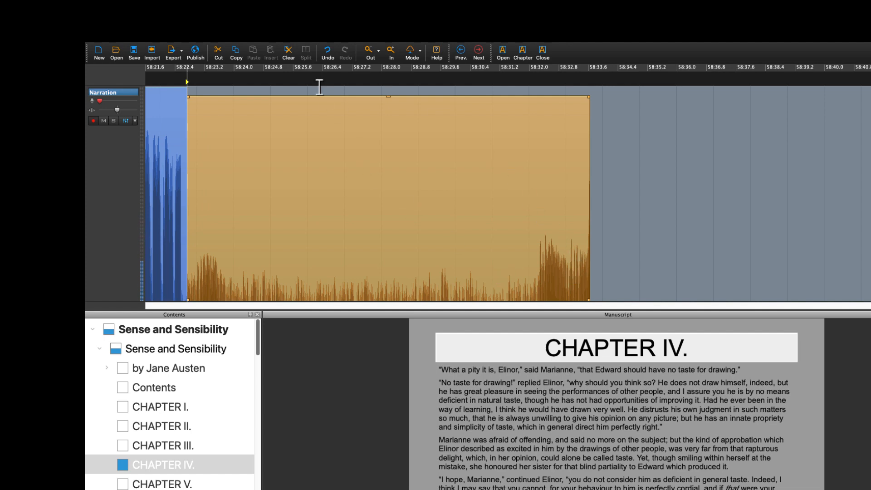
left_click(190, 45)
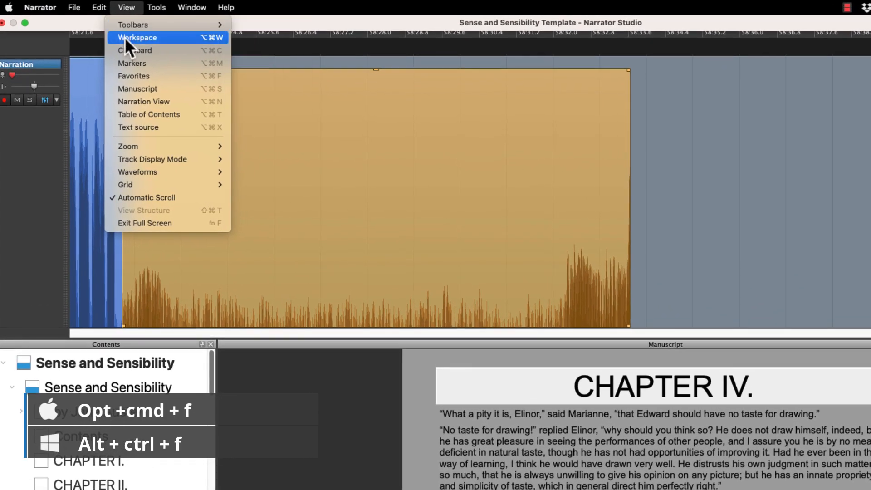
left_click(131, 74)
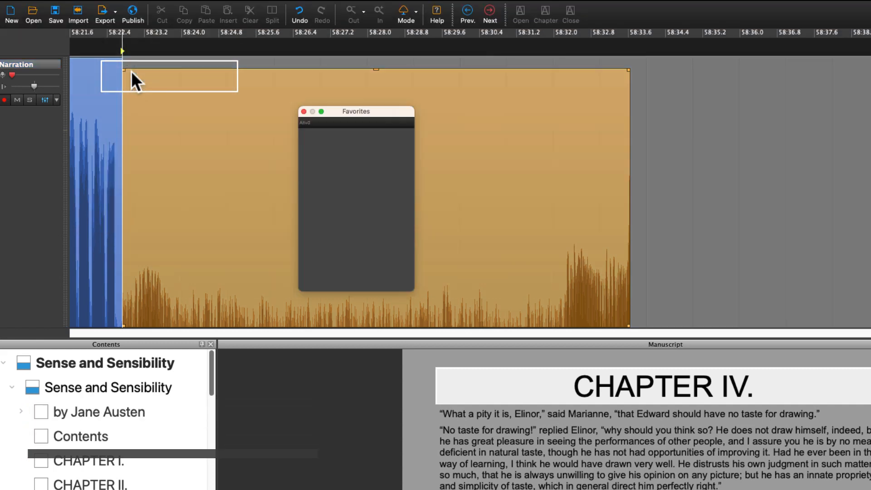
left_click_drag(350, 111, 534, 156)
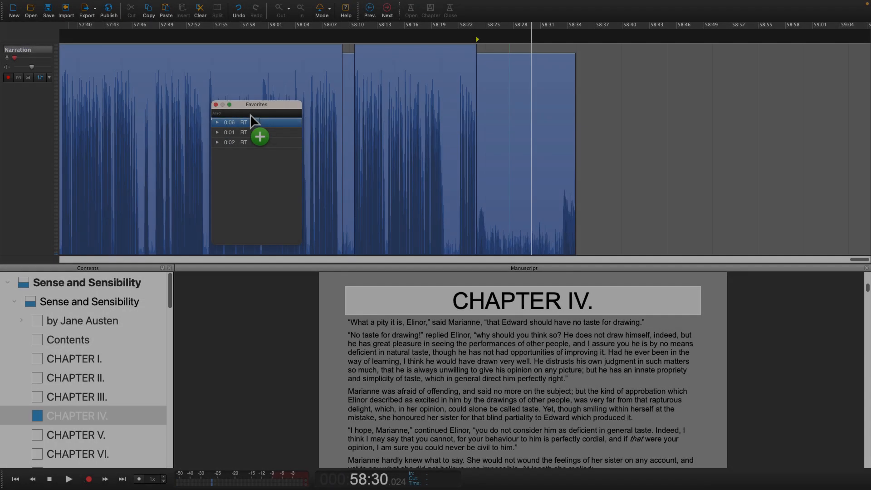
Step: Insert the 0:06 and 0:01 RT clips, paste 0:02 at 58:30, and save a selection to Favorites
left_click_drag(250, 115, 67, 136)
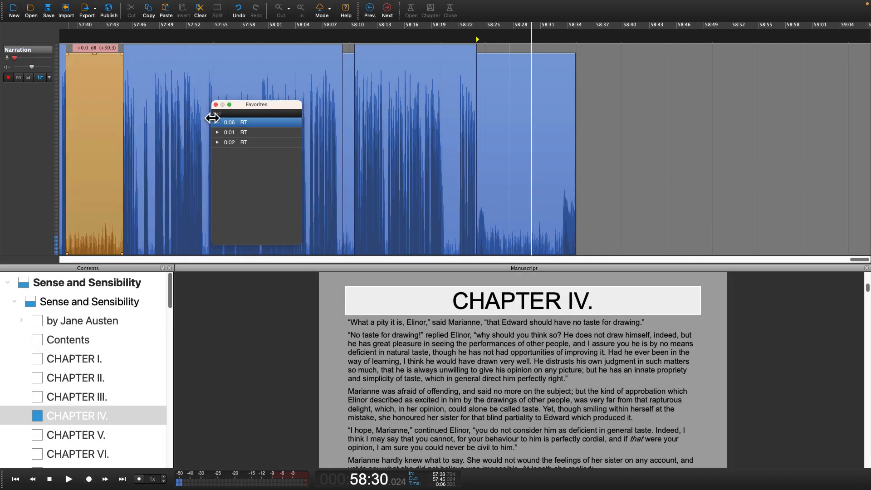
left_click_drag(228, 130, 155, 149)
right_click(228, 142)
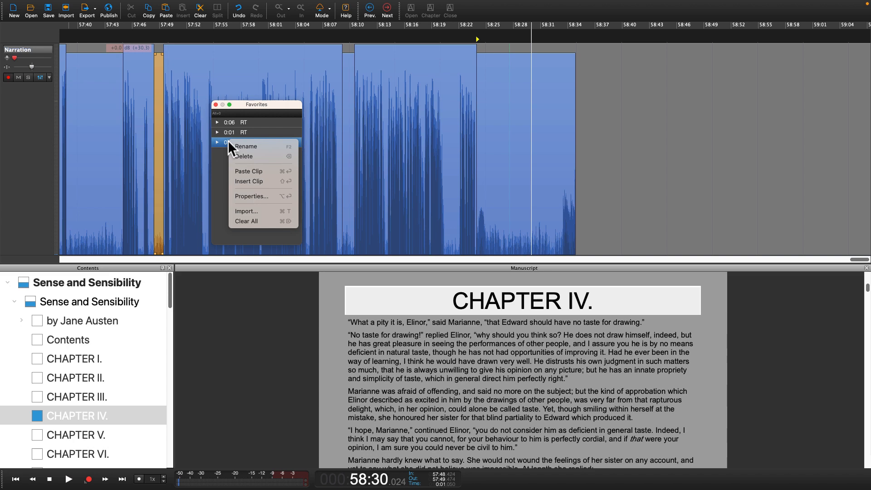
left_click(234, 172)
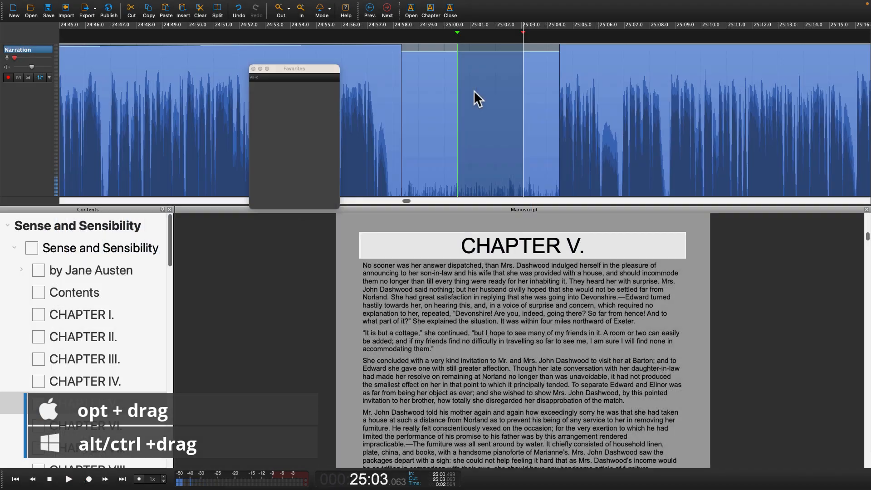
left_click_drag(473, 91, 308, 125)
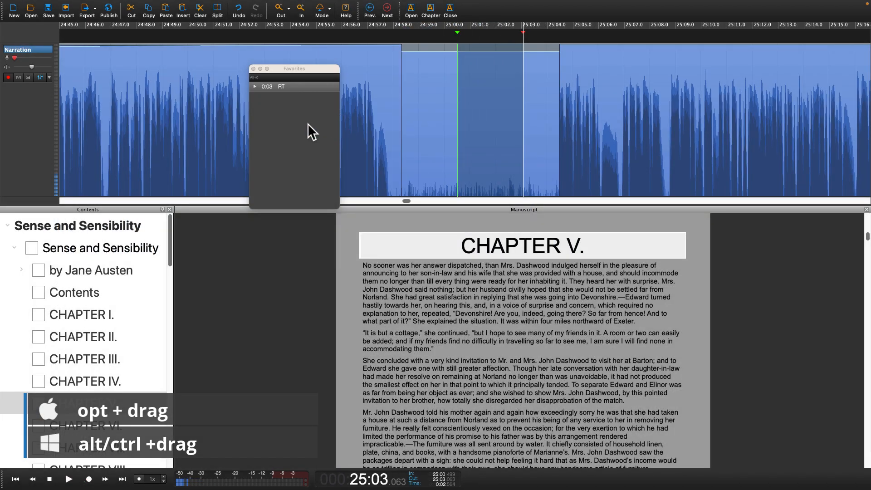
Step: Save the quiet stretch before 25:00 as a Favorites clip, then start a new session without saving
left_click_drag(444, 182, 416, 169)
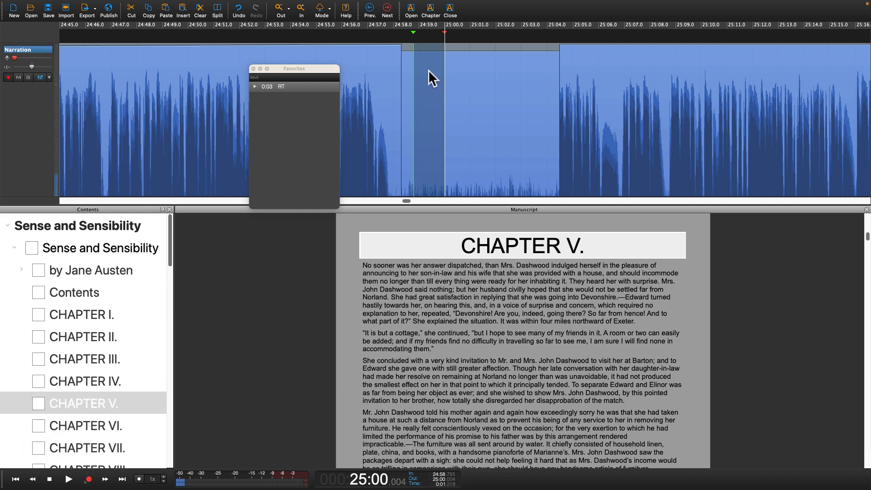
left_click_drag(428, 70, 186, 92)
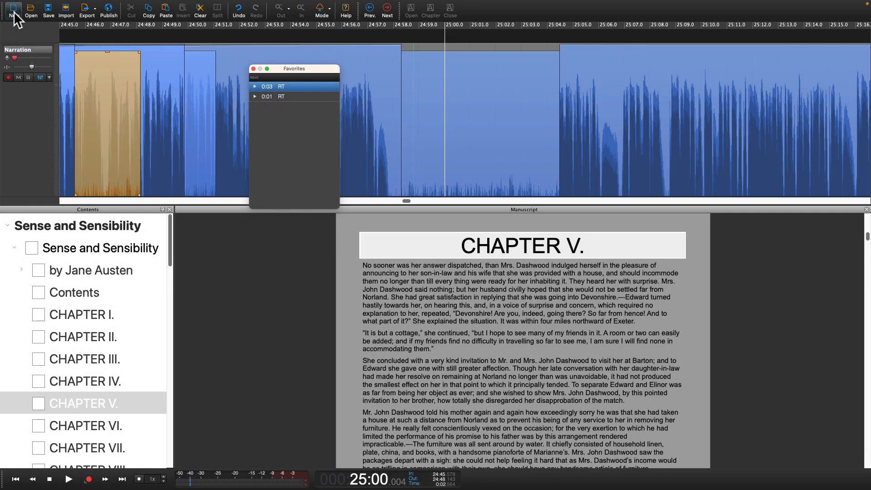
left_click(14, 10)
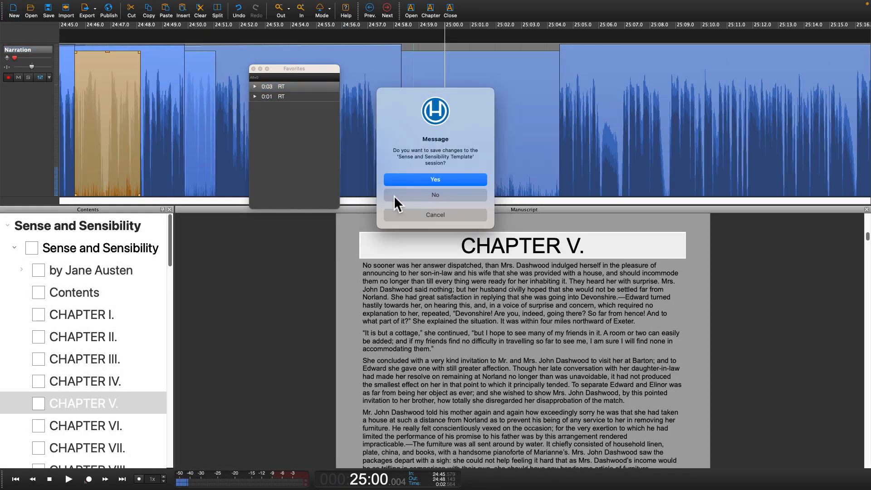
left_click(394, 195)
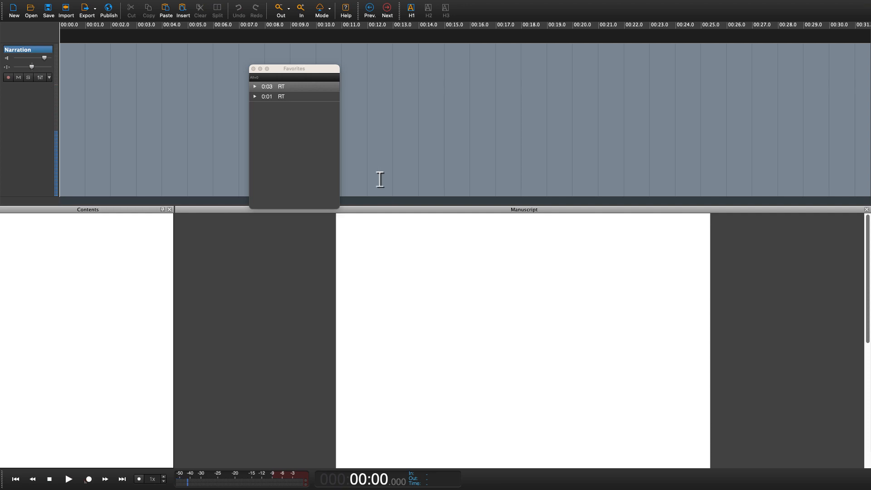
Step: Cut the marked Chapter I narration around 01:20–01:24 with X, then mark another short stretch
left_click(323, 88)
left_click(322, 97)
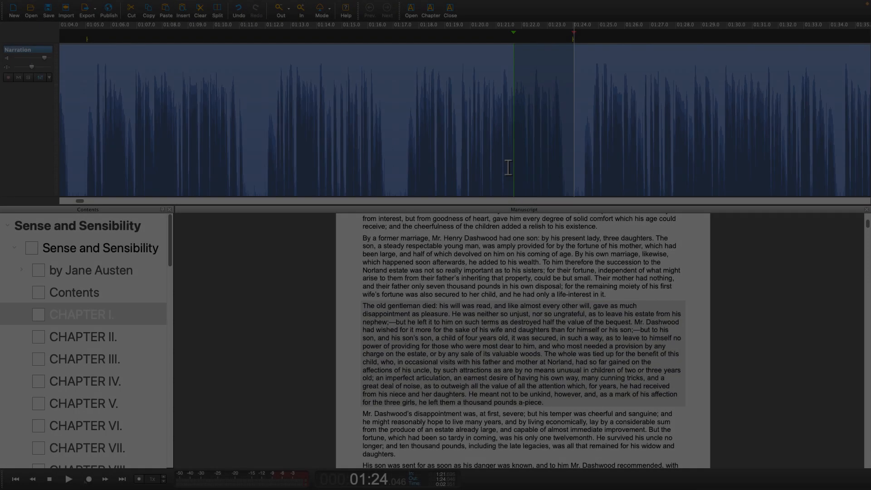
key("x")
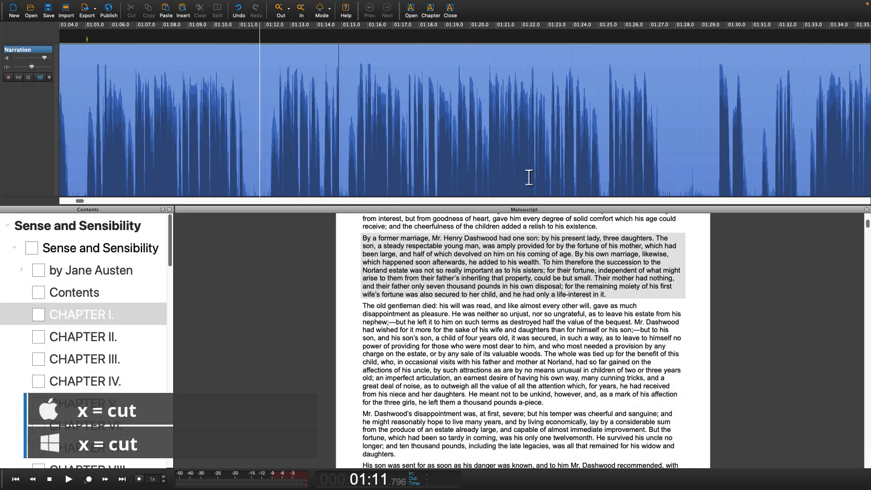
left_click_drag(723, 185, 665, 185)
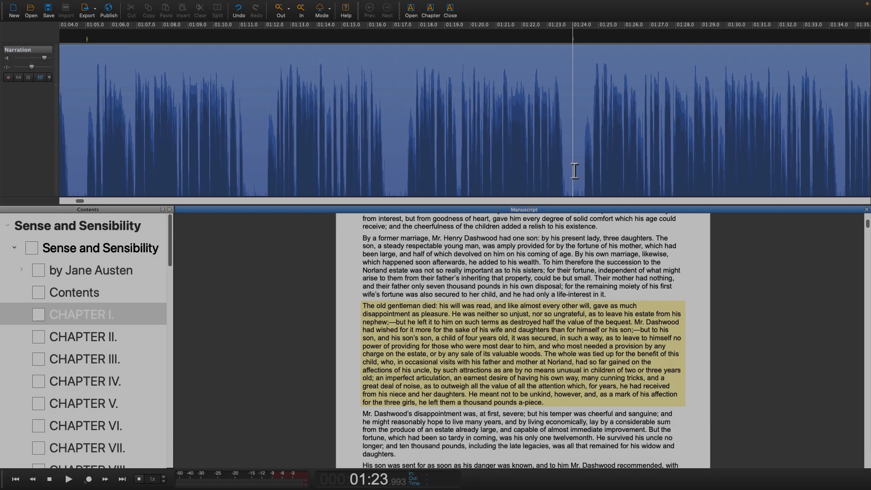
Step: Mark narration ranges 1:20.175–1:24.046, then 1:12.026–1:16.887
left_click_drag(574, 171, 474, 168)
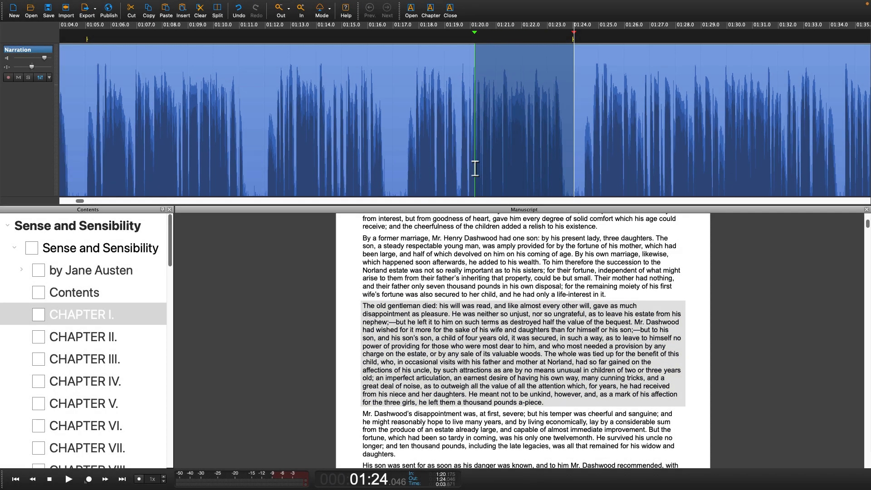
left_click(475, 168)
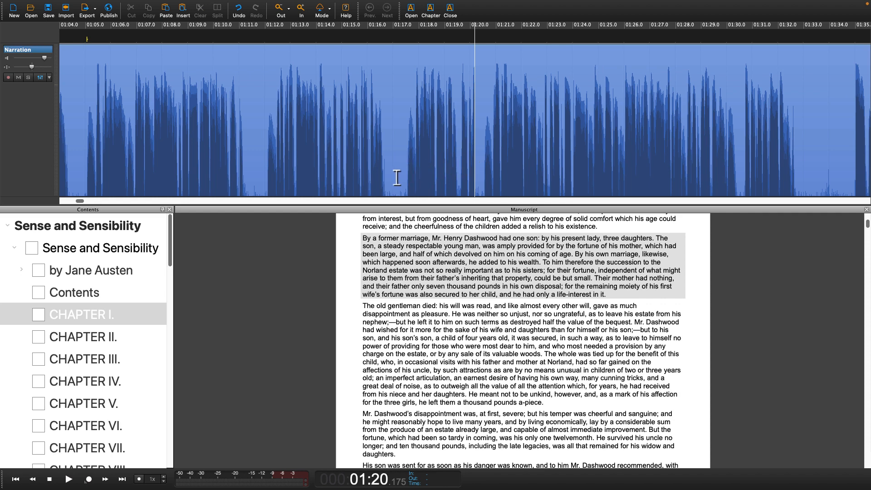
left_click_drag(395, 176, 295, 173)
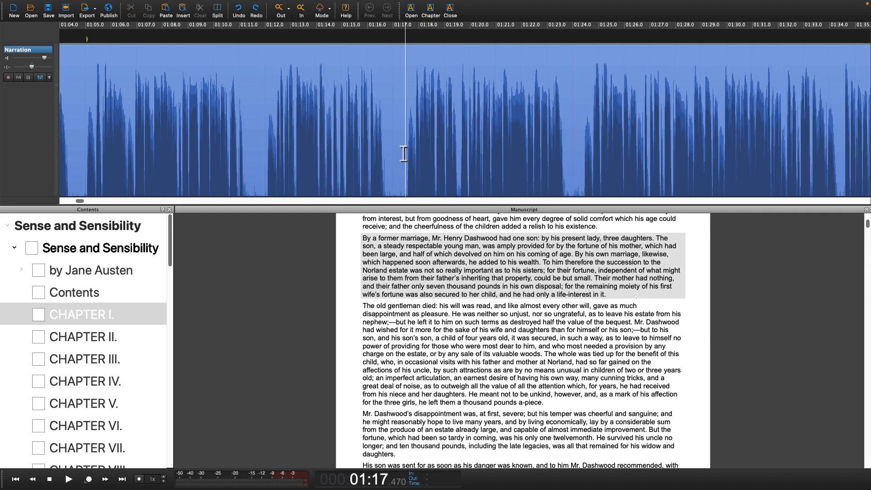
left_click_drag(390, 174, 265, 171)
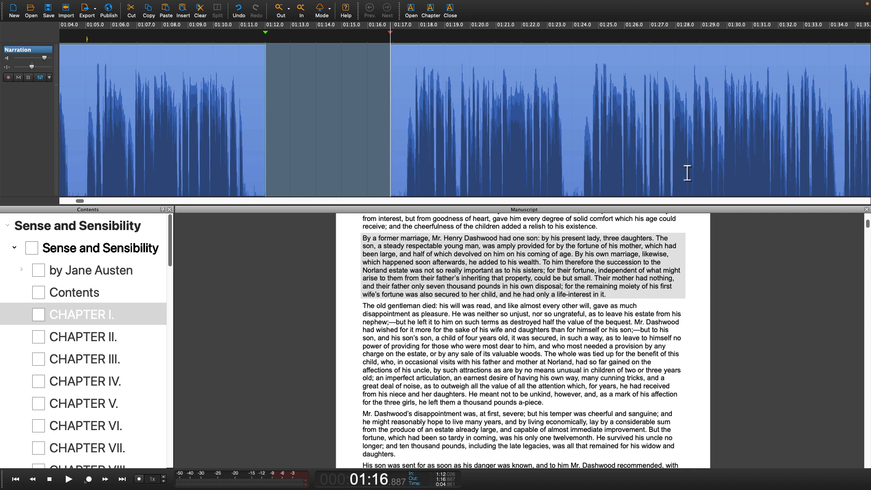
Step: Silence two marked narration stretches with Delete, then mark a range starting near 1:10.6
left_click_drag(687, 173, 602, 175)
key("Delete")
left_click_drag(541, 169, 456, 170)
key("Delete")
left_click_drag(229, 152, 197, 154)
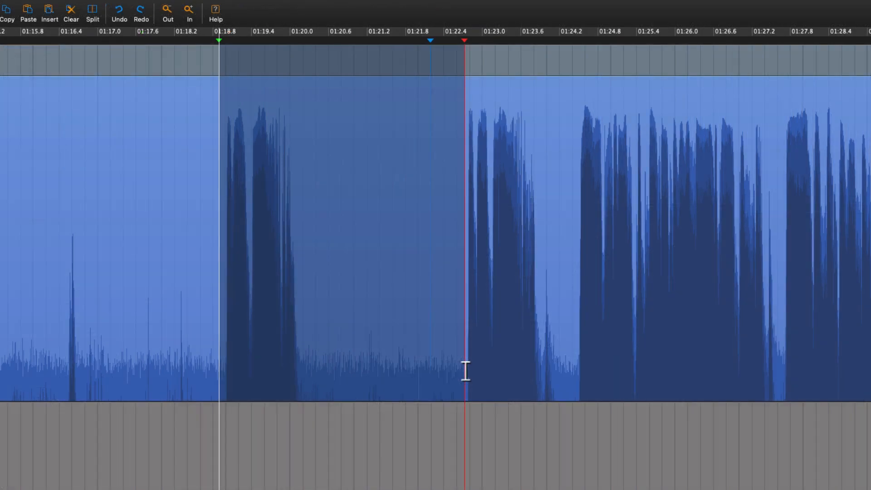
left_click_drag(464, 369, 466, 371)
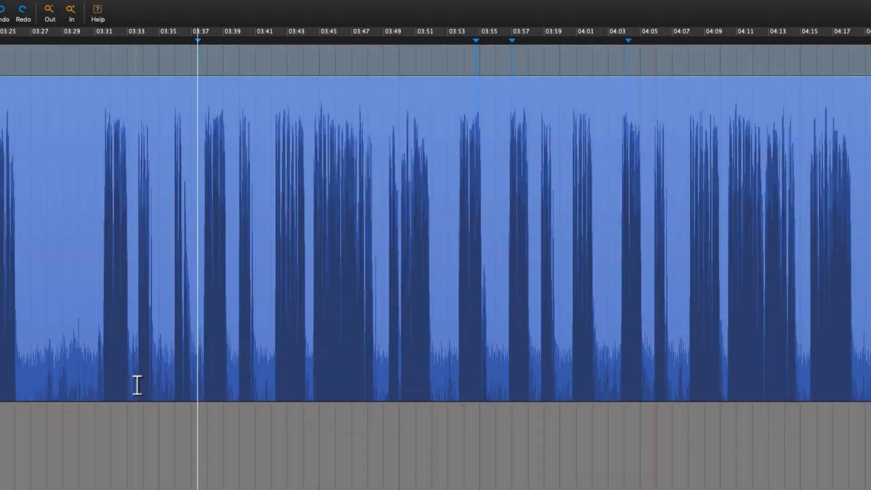
Step: Select the narration from 03:32 to 04:05 and play it back
left_click(137, 385)
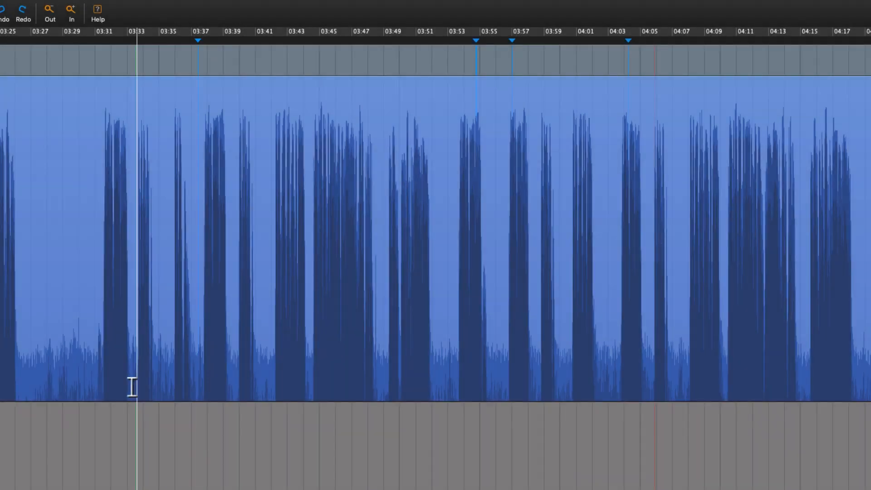
left_click(126, 385)
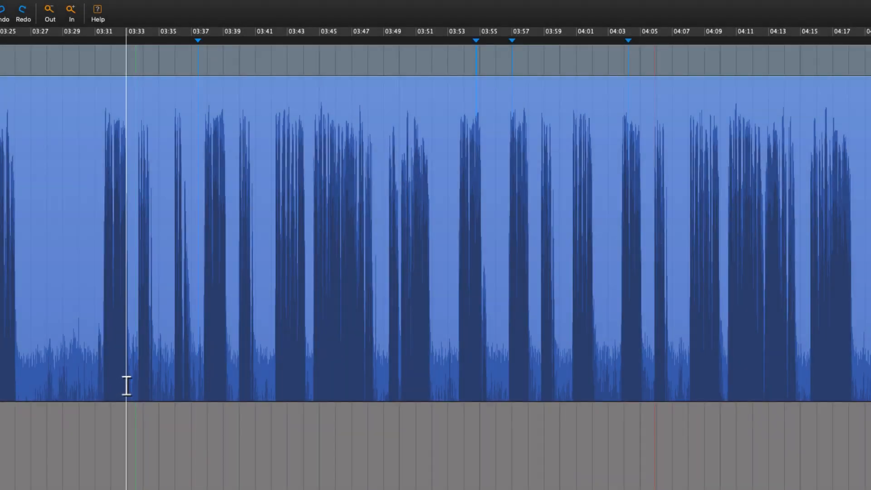
left_click(656, 383)
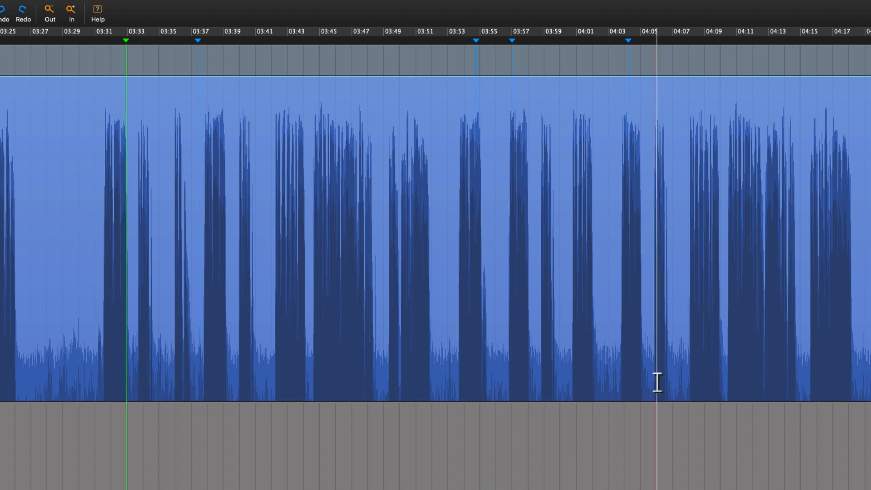
left_click(657, 384, "shift")
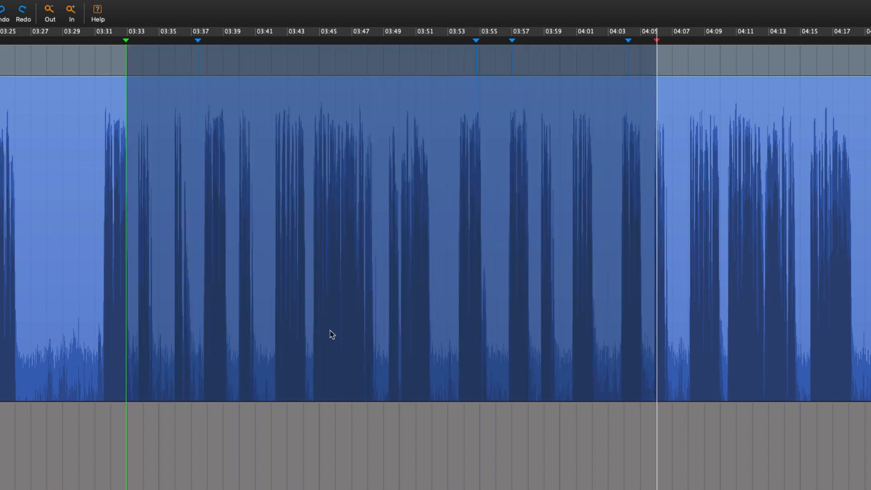
key("space")
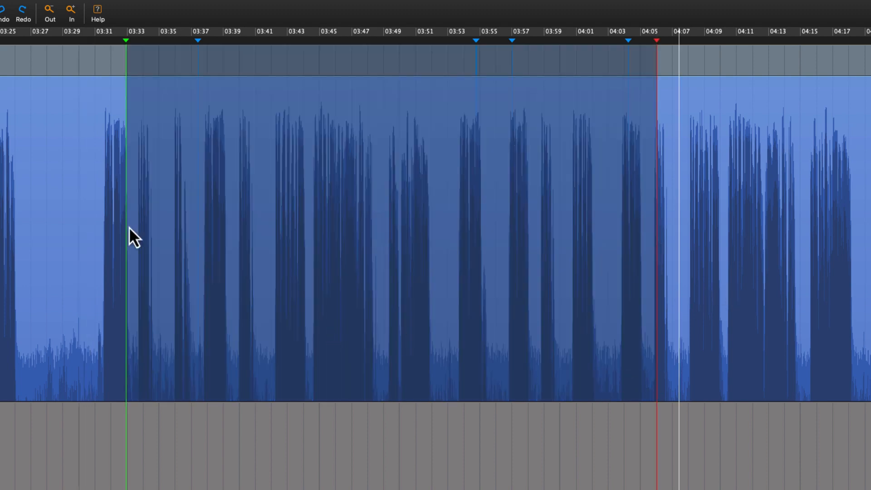
key("space")
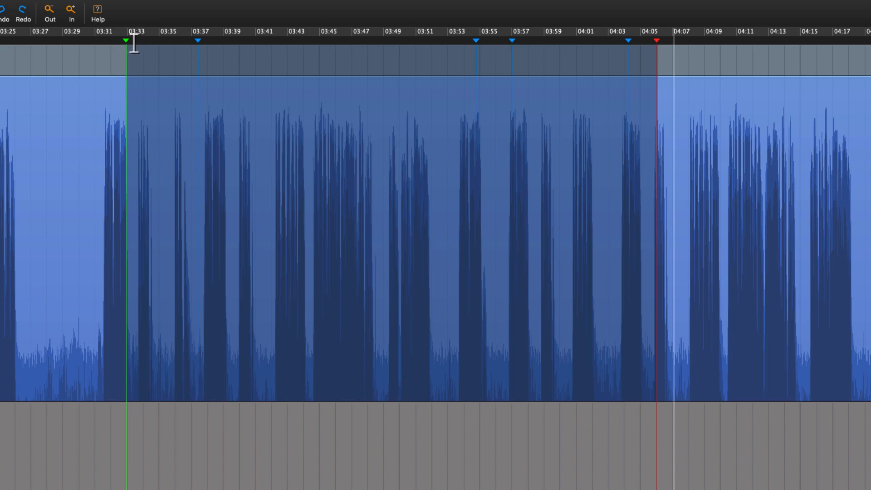
Step: Move the selection start to 3:33 and nudge the end to just past 4:05
left_click_drag(127, 53, 141, 53)
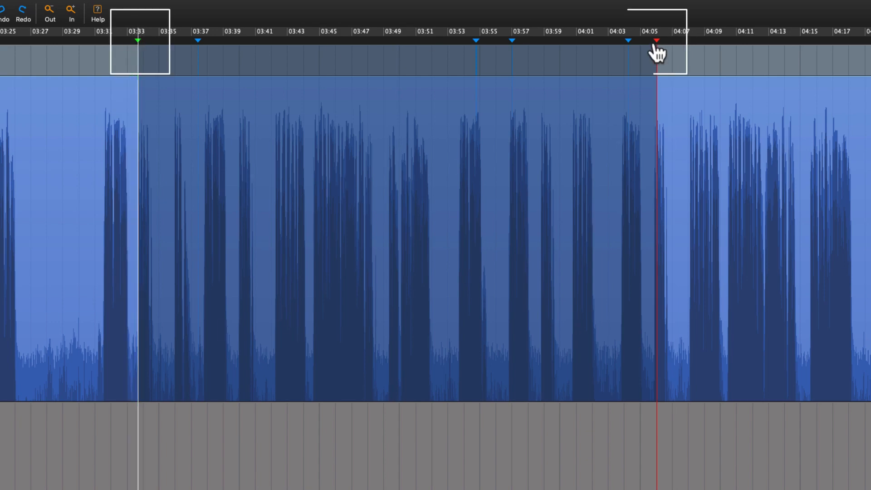
left_click_drag(658, 52, 653, 54)
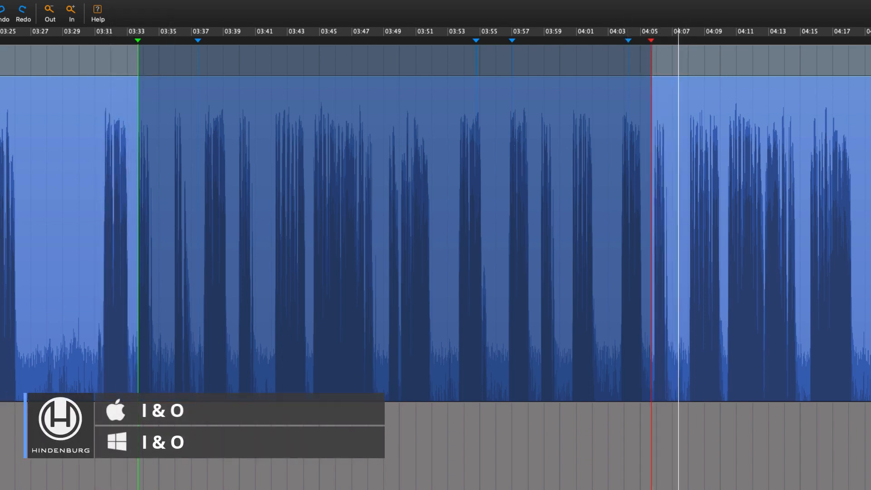
scroll(650, 83, "up", 2)
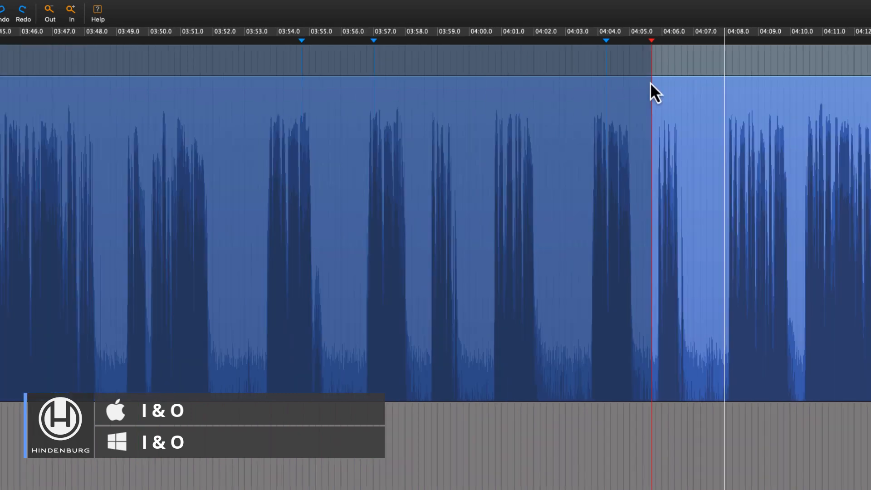
scroll(649, 82, "down", 1)
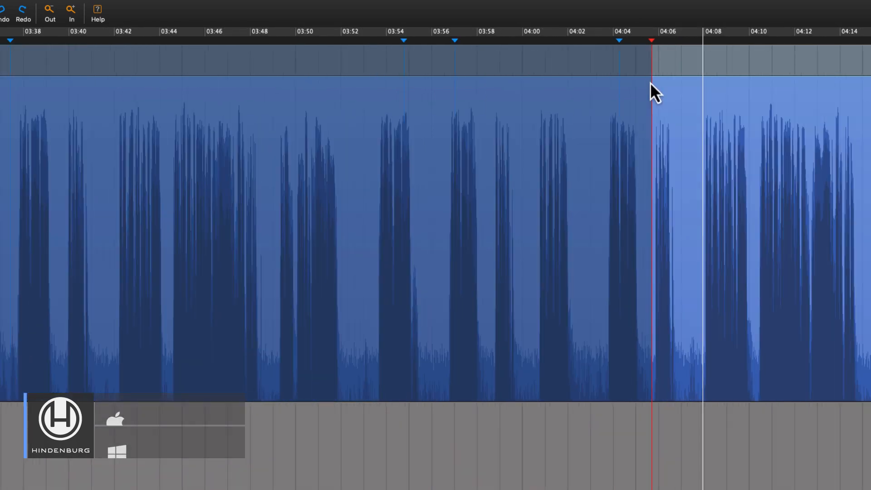
left_click(651, 46)
left_click_drag(652, 46, 654, 48)
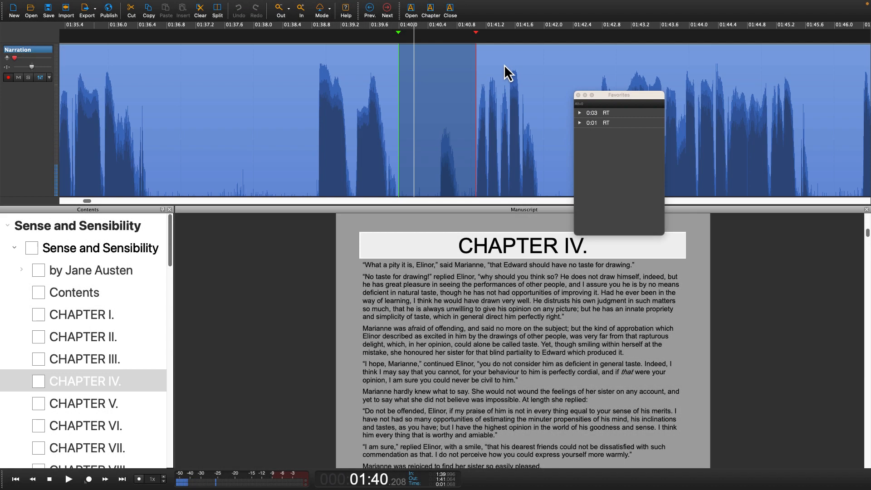
Step: Insert the 0:03 RT room-tone favourite at the playhead, then select 1:40.0–1:41.1
left_click(603, 114)
right_click(603, 113)
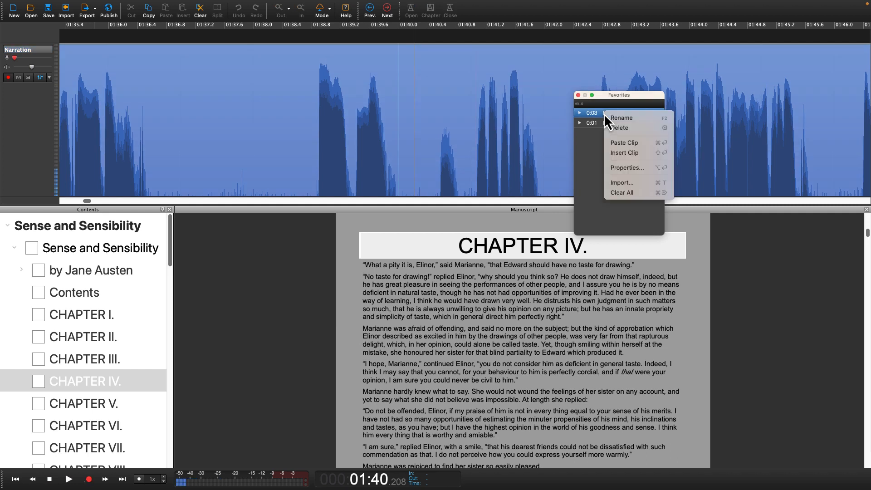
left_click(614, 156)
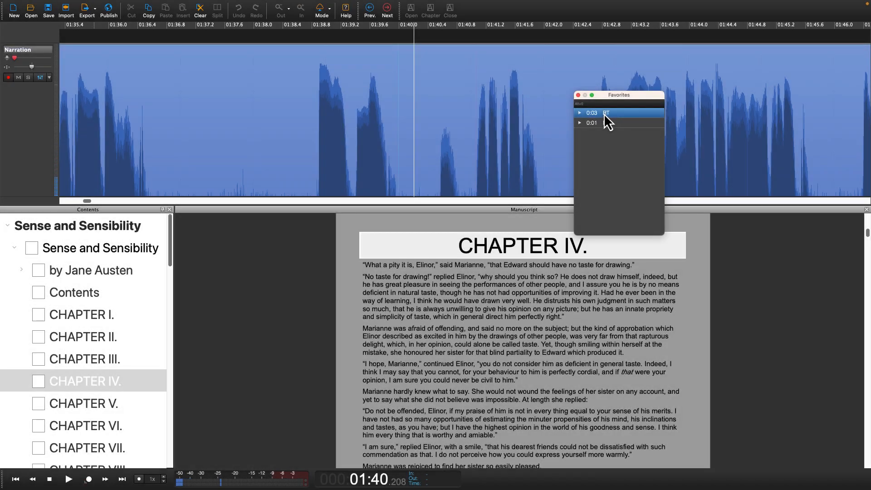
right_click(605, 114)
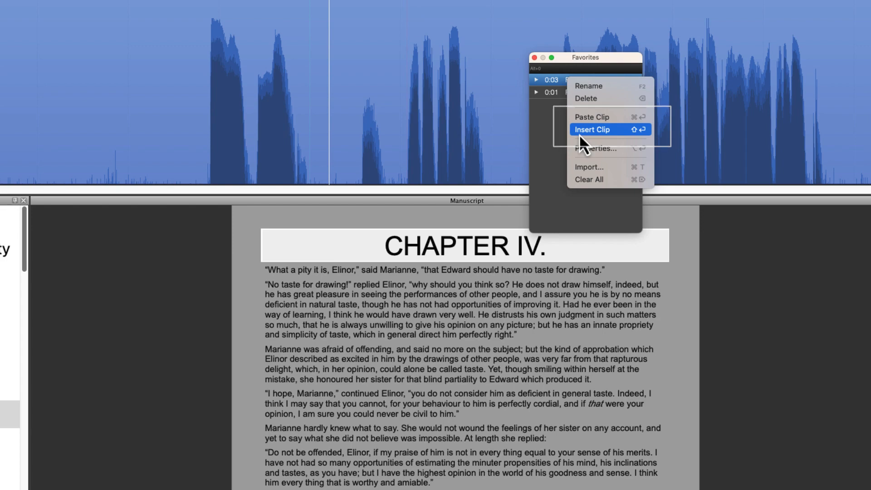
left_click(579, 133)
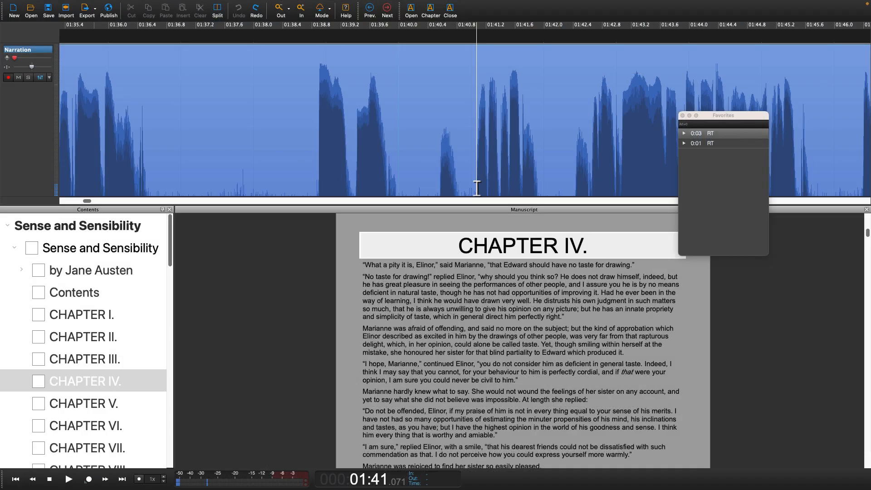
left_click_drag(476, 187, 397, 186)
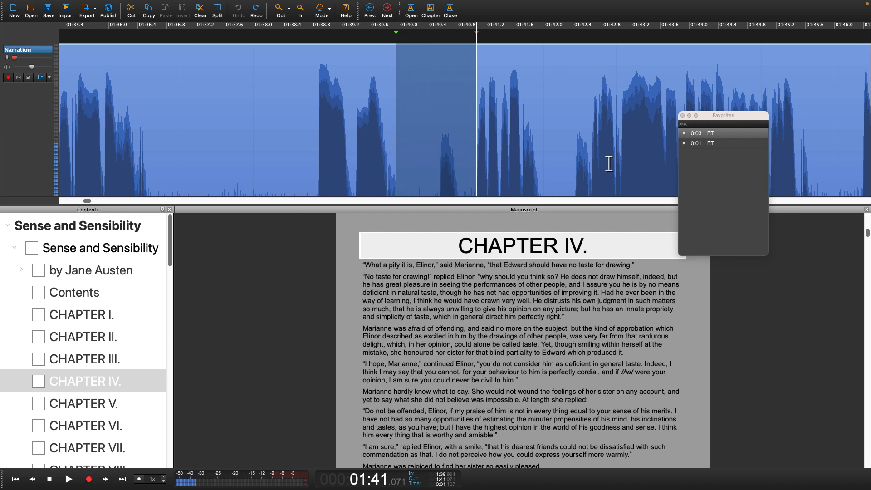
Step: Paste the 0:03 RT room tone over the selected narration, trying progressively longer selections
right_click(703, 136)
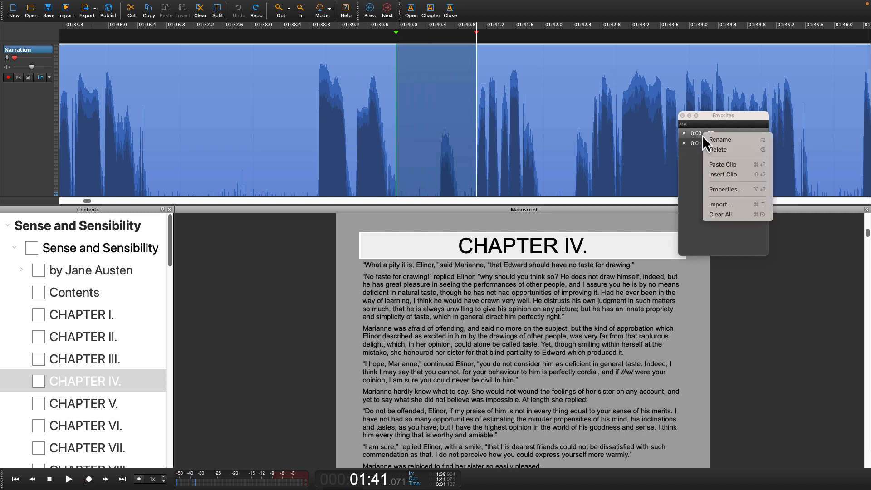
left_click(711, 166)
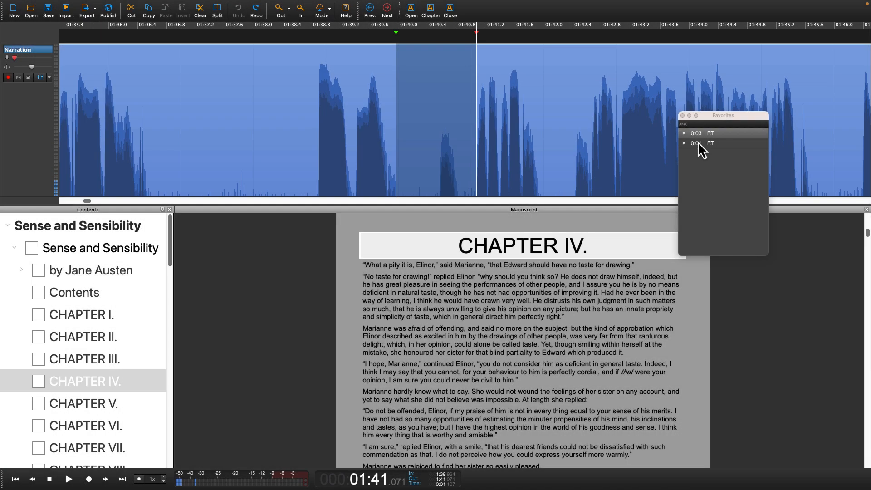
right_click(702, 135)
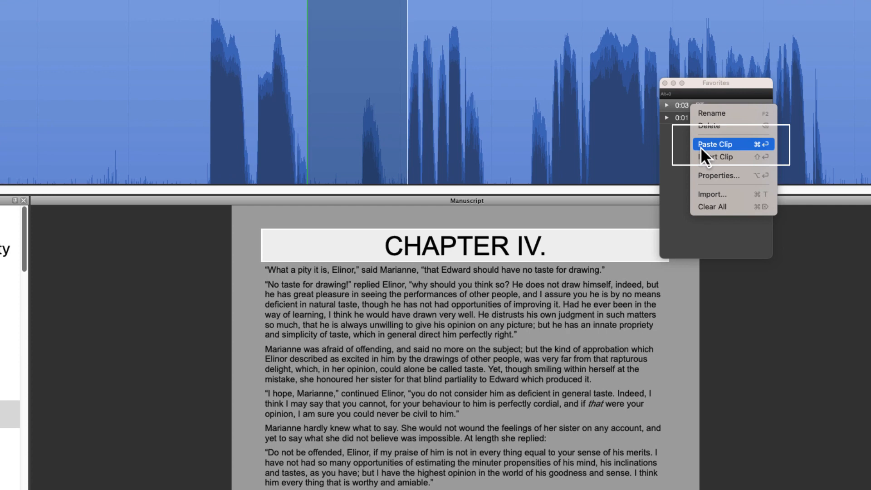
left_click(700, 145)
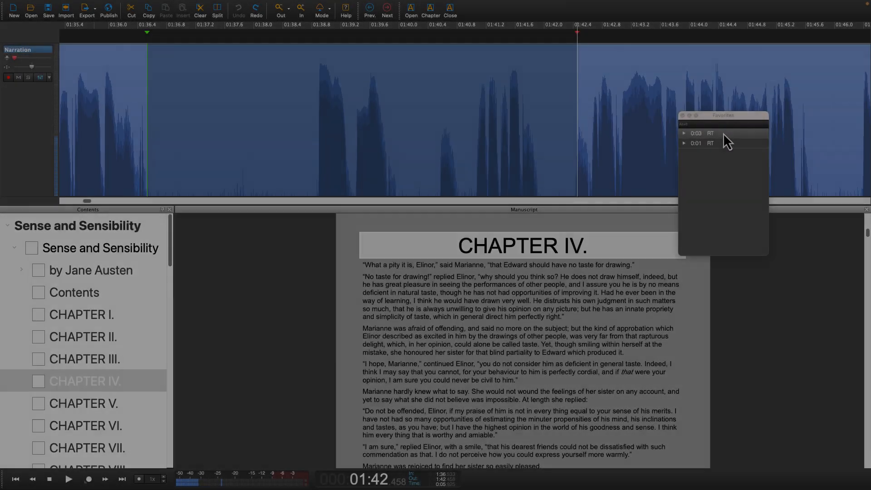
right_click(723, 133)
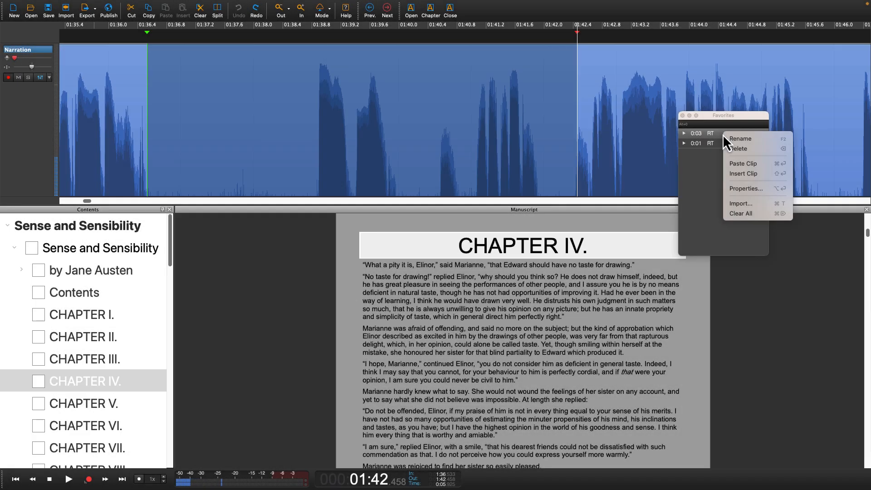
left_click(742, 163)
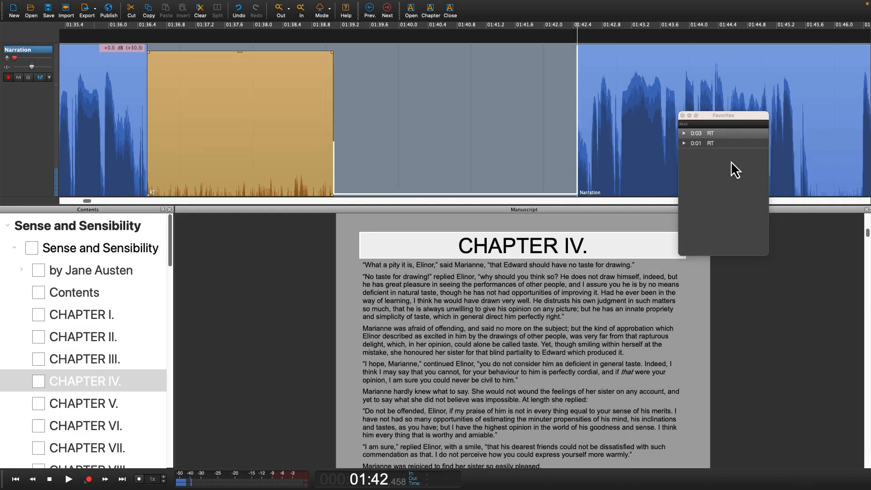
Step: Undo the last paste, select 1:41.2–1:42.1, and paste the 0:03 RT room tone there
key("ctrl+z")
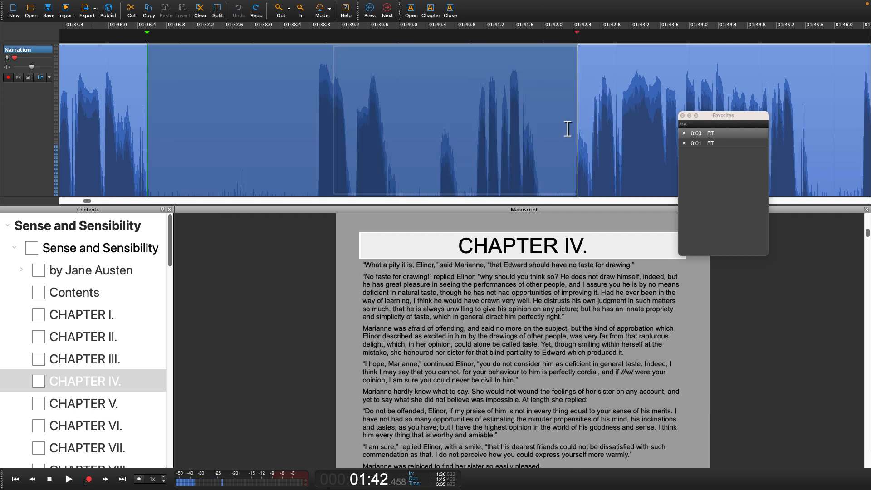
left_click_drag(550, 157, 475, 158)
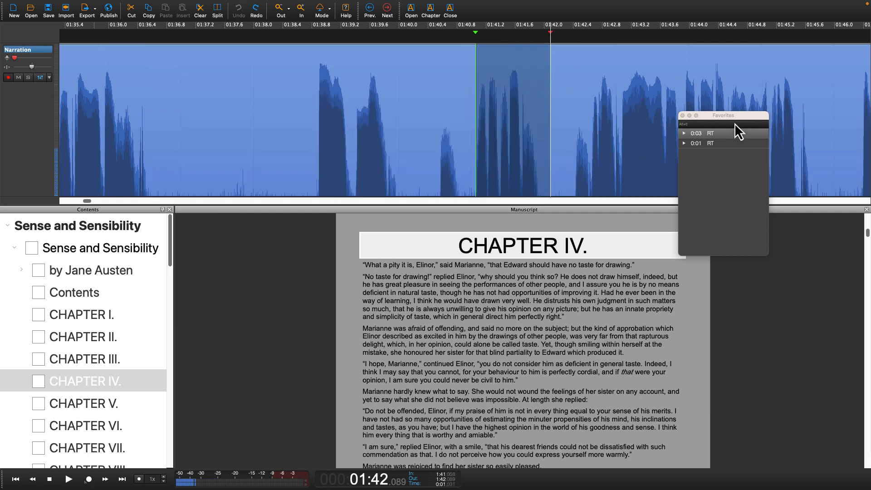
right_click(732, 134)
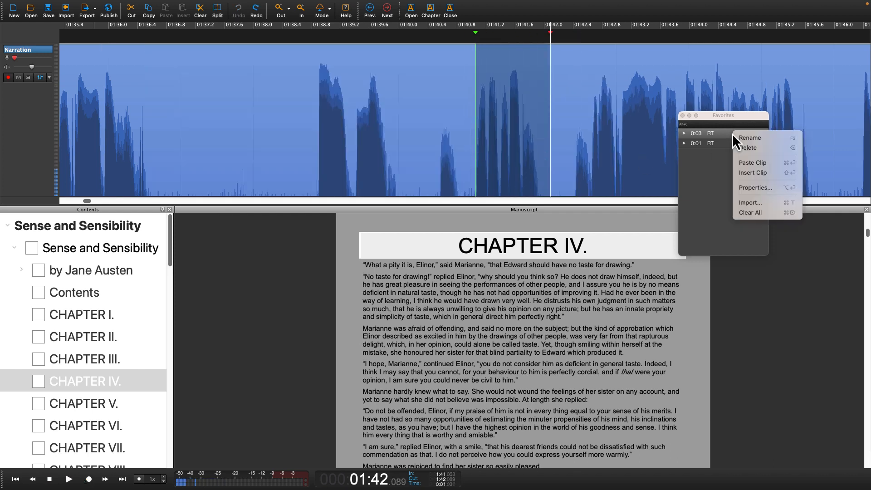
left_click(738, 162)
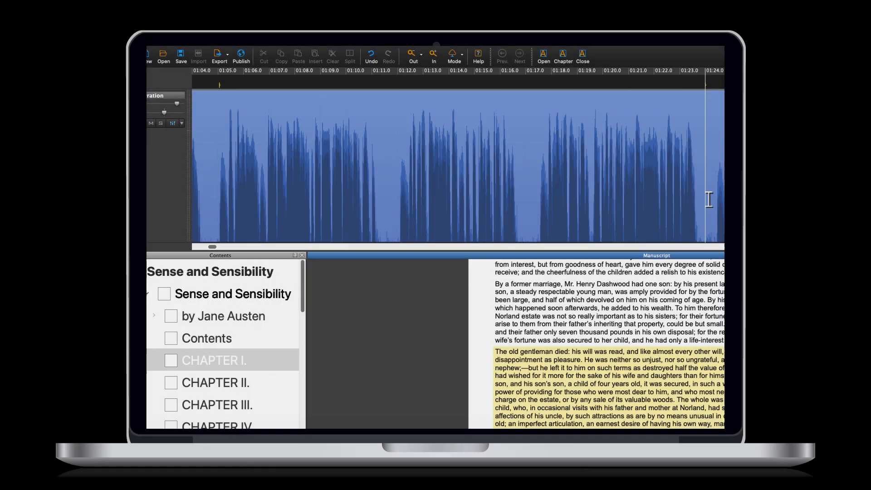
left_click_drag(705, 209, 607, 214)
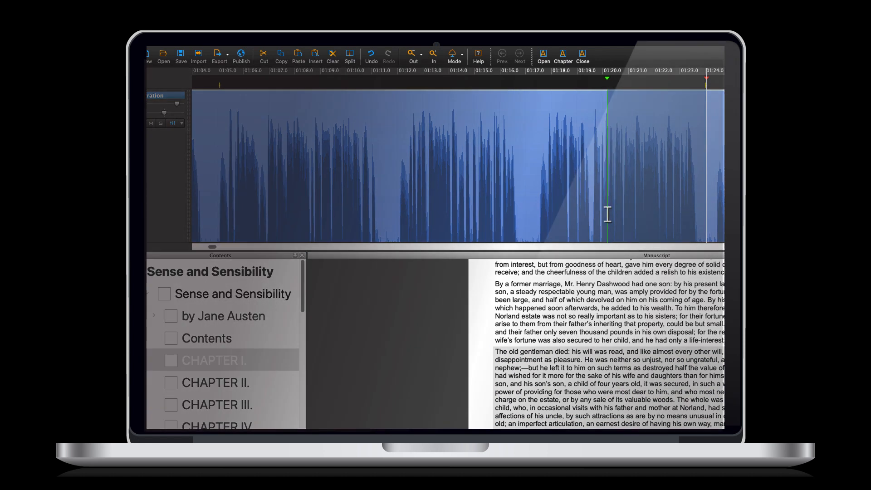
left_click(607, 214)
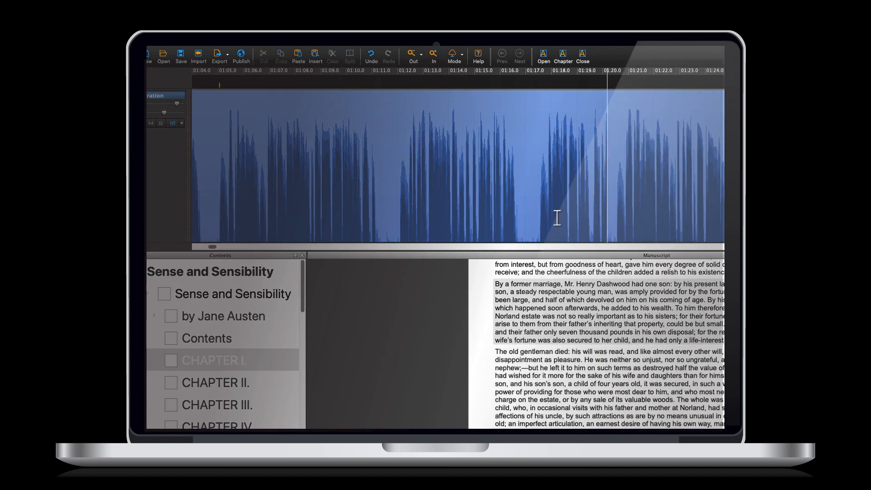
left_click_drag(527, 222, 393, 219)
left_click(393, 219)
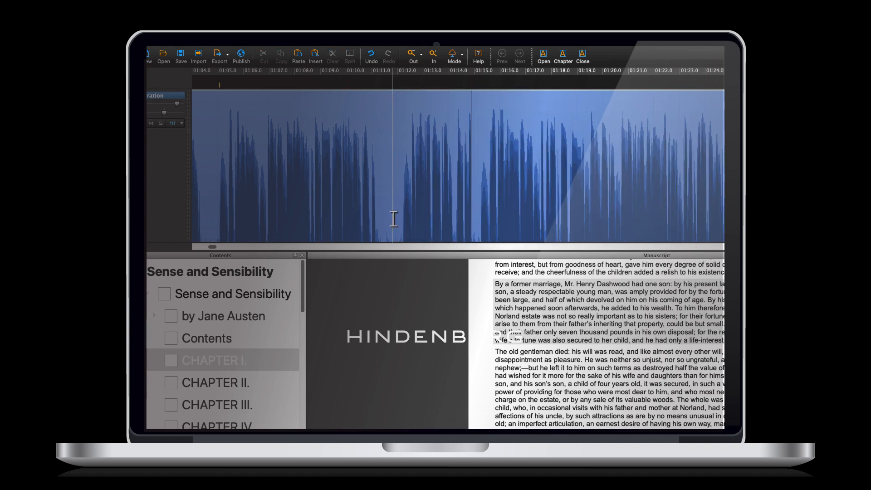